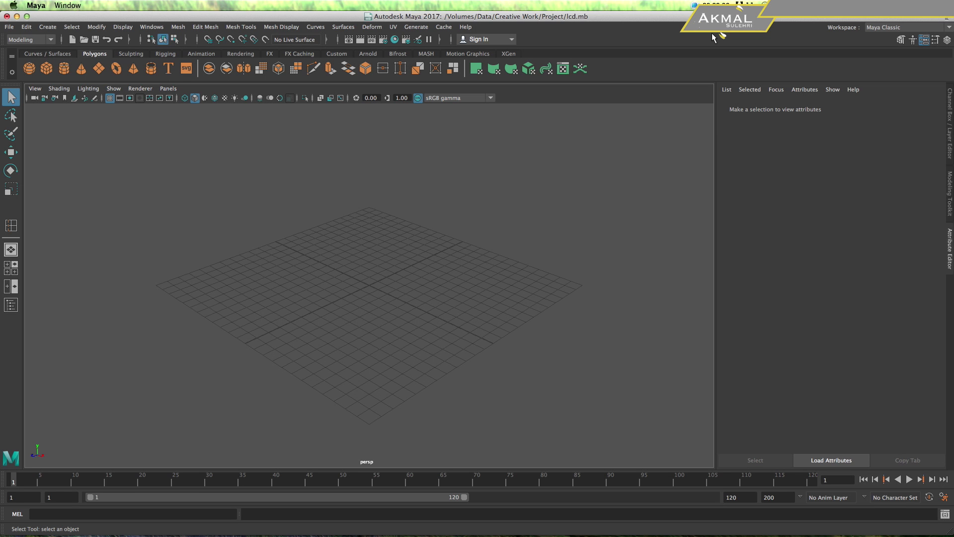
Toggle to the four-view layout (top, perspective, front, side), then back to a single view
key("space")
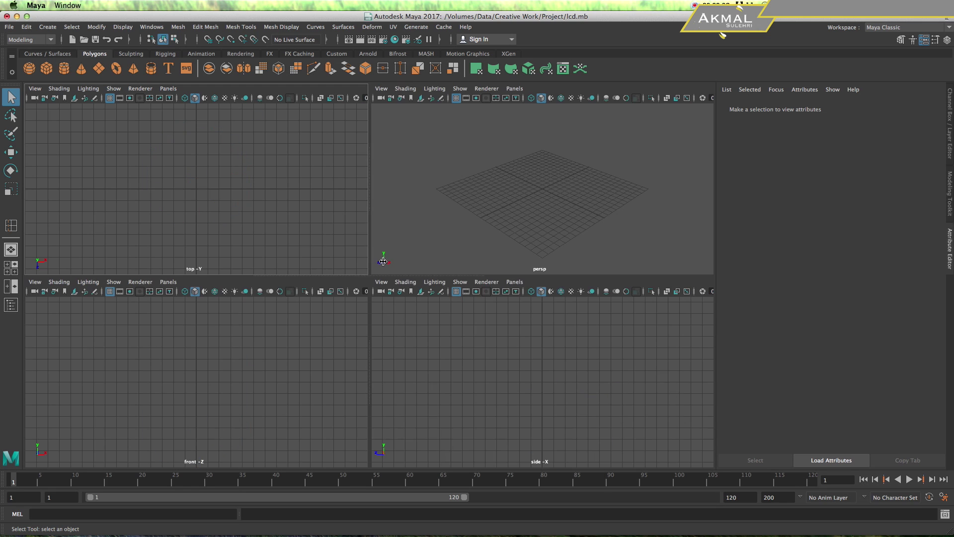
key("space")
Create a polygon cube and scale it into a thin panel about 9.5 × 5.7 × 0.25
left_click(47, 69)
key("r")
mouse_move(370, 286)
left_mouse_down()
mouse_move(466, 273)
mouse_move(446, 288)
left_mouse_up()
key("space")
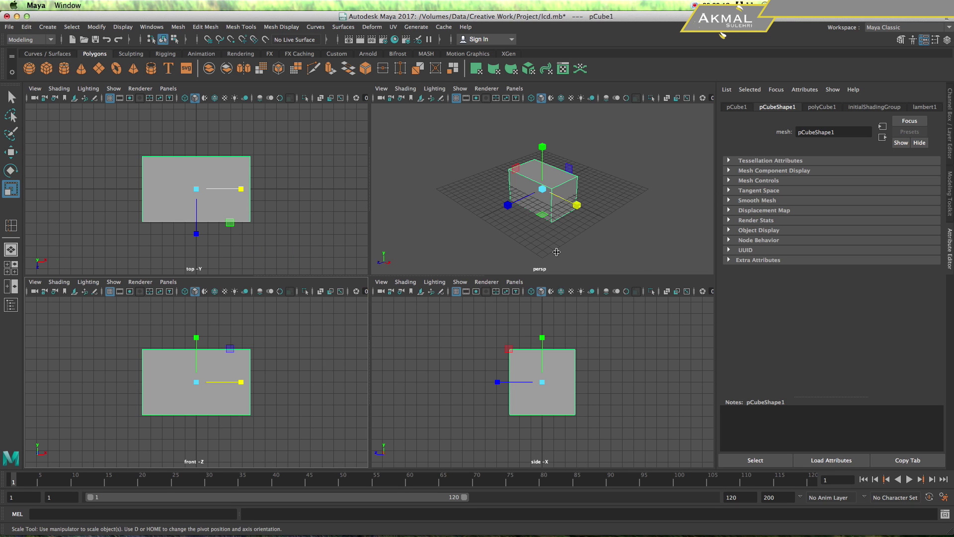
left_click_drag(497, 381, 541, 382)
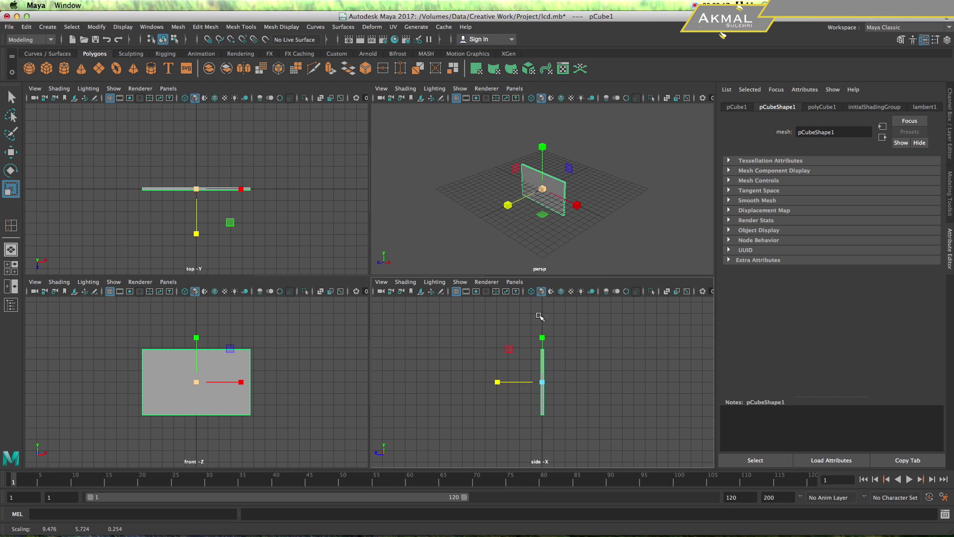
key("space")
Orbit to an angled view of the panel and select its front face
scroll(497, 279, "up", 3)
mouse_move(452, 315)
left_mouse_down("alt")
mouse_move(463, 356)
mouse_move(431, 337)
mouse_move(513, 339)
mouse_move(379, 291)
mouse_move(345, 230)
left_mouse_up("alt")
mouse_move(341, 228)
right_mouse_down("shift")
mouse_move(346, 259)
mouse_move(359, 258)
right_mouse_up("shift")
left_click(362, 241)
Extrude the front face and scale it inward to leave a bezel border
scroll(372, 276, "up", 3)
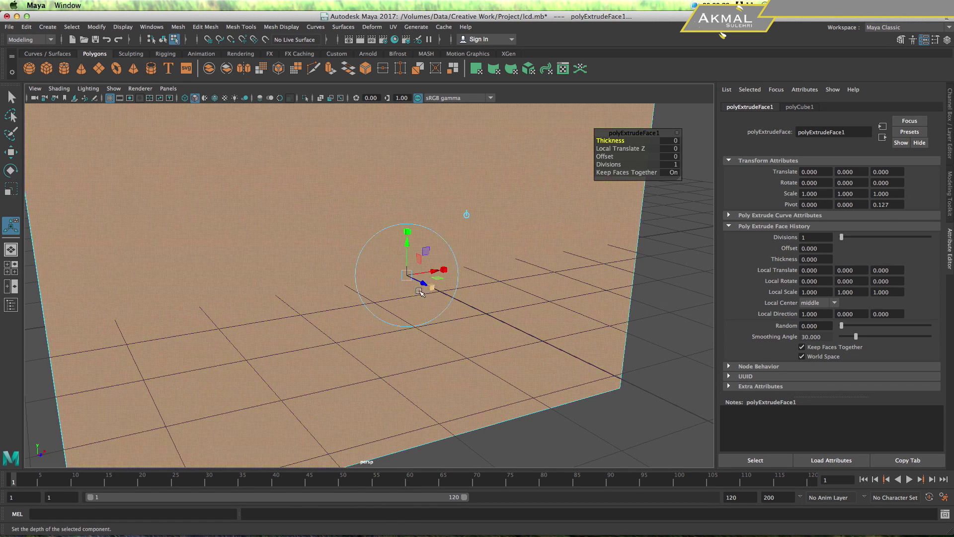
scroll(423, 291, "down", 3)
left_click_drag(400, 279, 413, 290)
left_click_drag(400, 239, 398, 239)
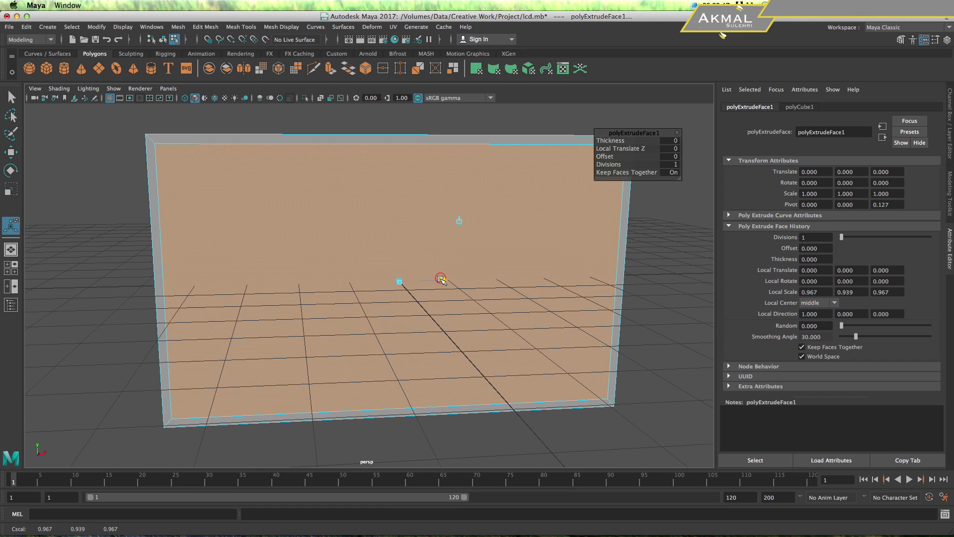
left_click_drag(441, 279, 443, 280)
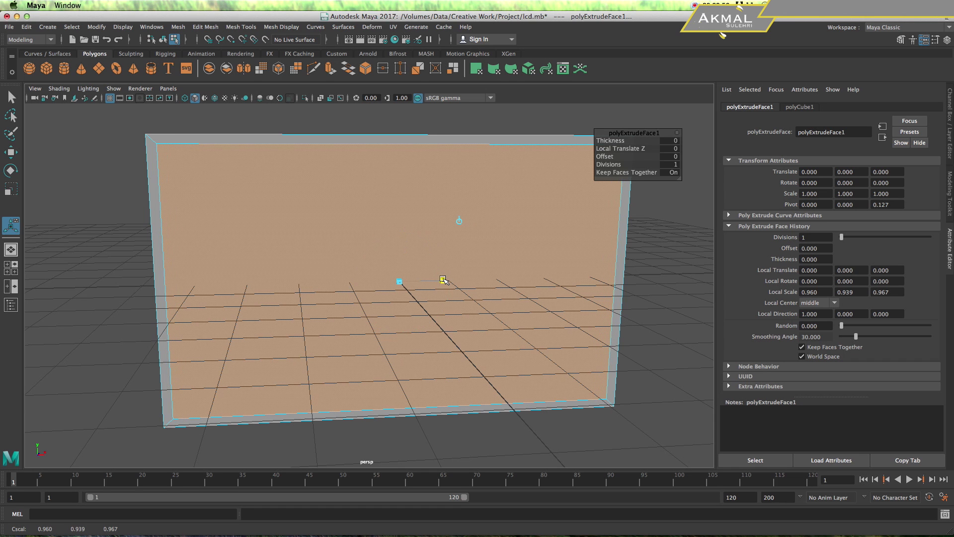
Extrude the inset screen face again and push it back about 0.08
mouse_move(379, 331)
left_mouse_down("alt")
mouse_move(383, 319)
mouse_move(402, 339)
left_mouse_up("alt")
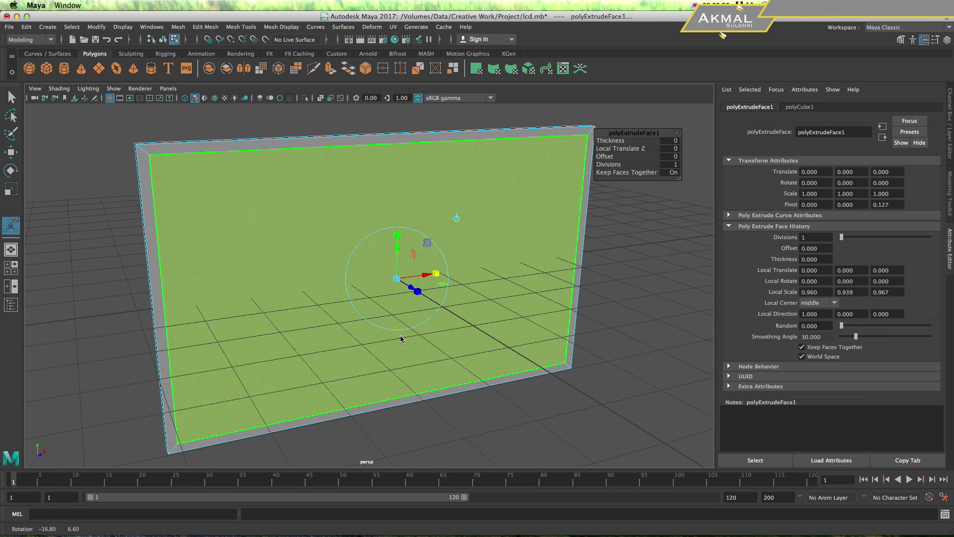
right_click_drag(292, 230, 296, 253, "shift")
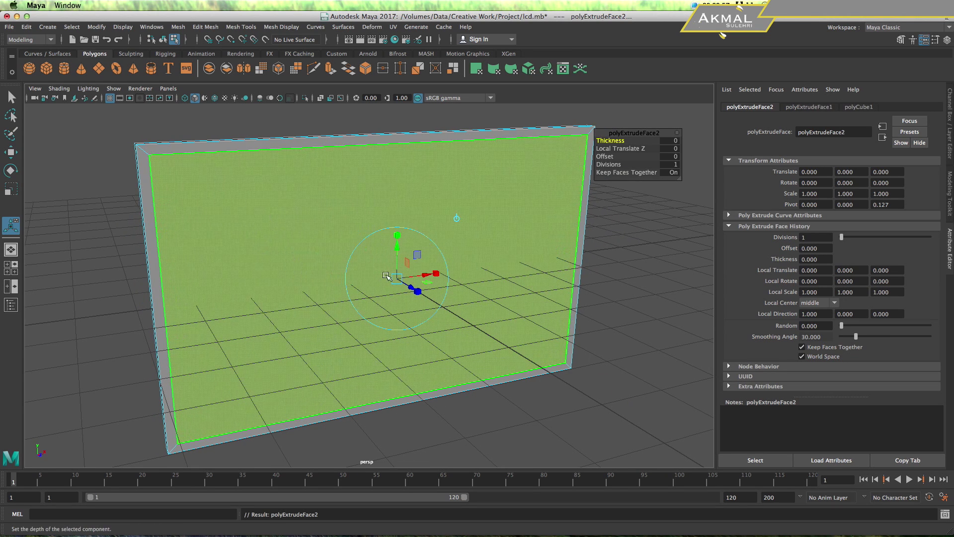
left_click_drag(415, 288, 408, 287)
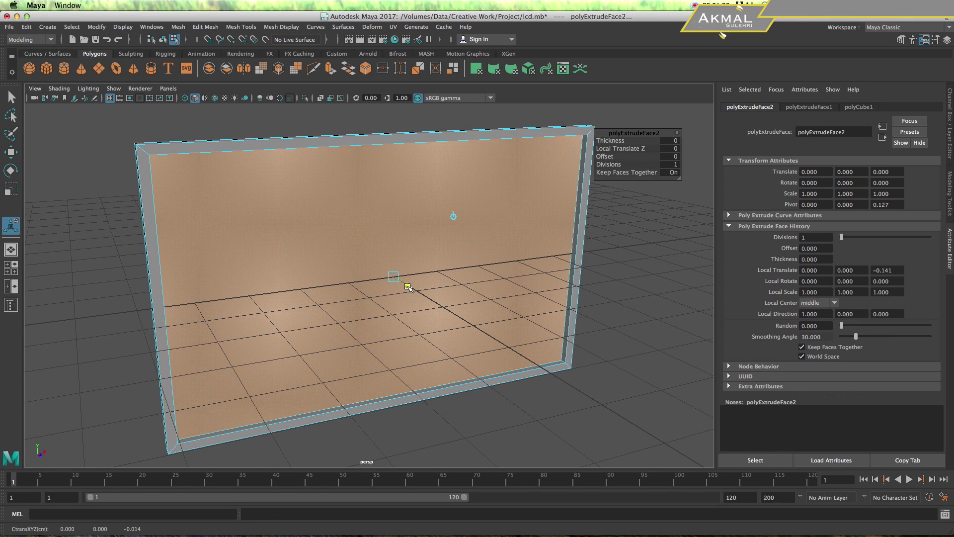
mouse_move(335, 300)
left_mouse_down("alt")
mouse_move(405, 280)
mouse_move(367, 326)
left_mouse_up("alt")
Reselect the panel, orbit to its back, and select the large back face
right_click(285, 241)
left_click(328, 227)
left_click(625, 393)
left_click_drag(625, 392, 556, 363, "alt")
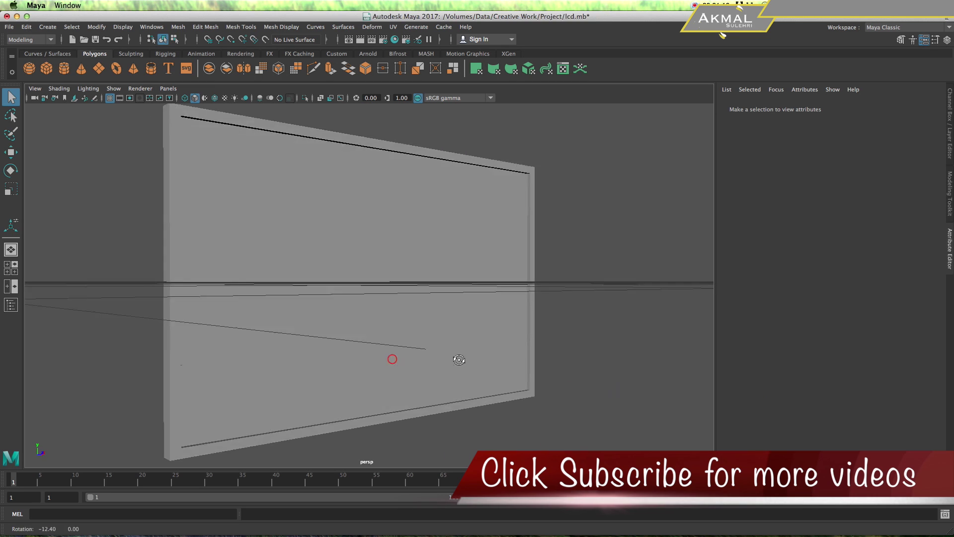
left_click(341, 319)
mouse_move(341, 319)
left_mouse_down("alt")
mouse_move(427, 320)
mouse_move(398, 300)
left_mouse_up("alt")
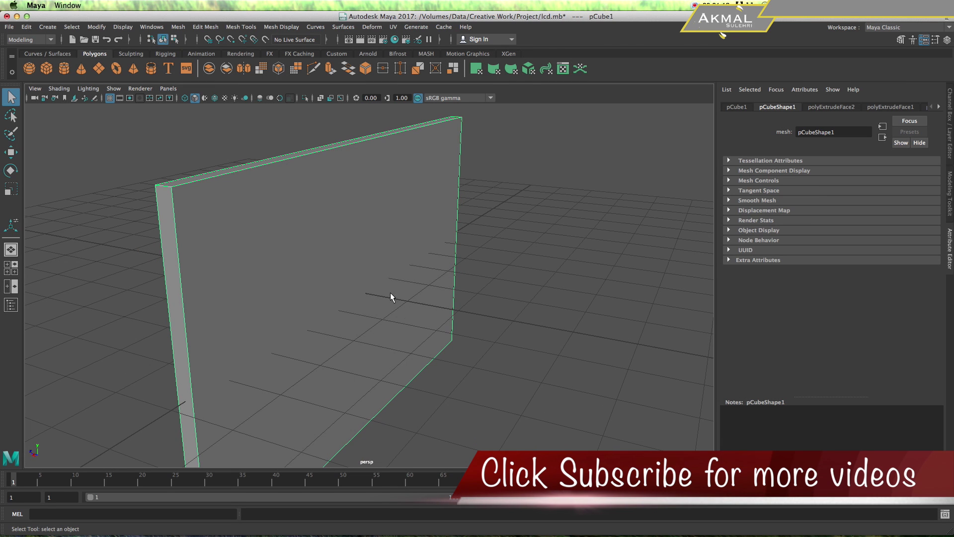
right_click_drag(354, 248, 355, 281)
left_click(365, 263)
Extrude the back face, scale it to 0.370, pull it out 0.244, and extrude again
left_click_drag(362, 320, 346, 299, "alt")
right_click(307, 242, "shift")
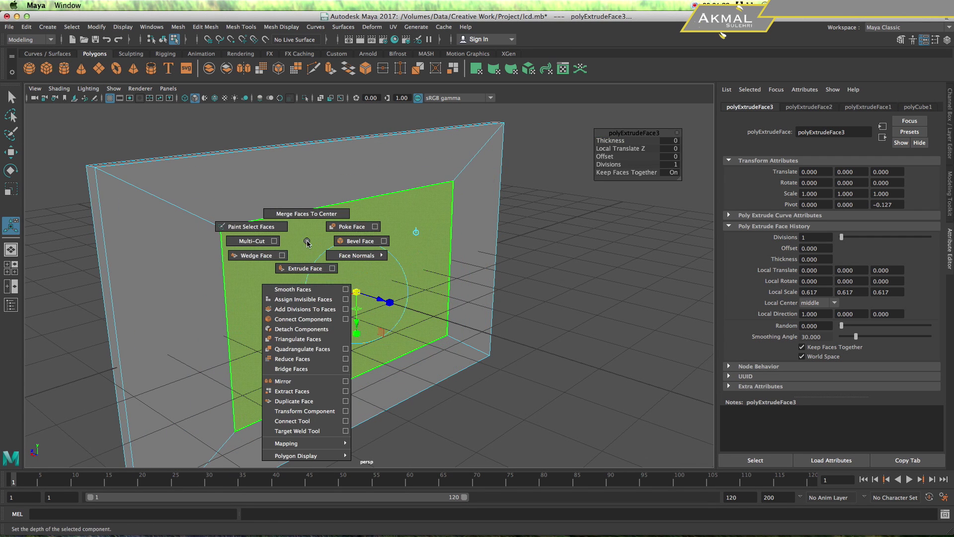
left_click(307, 242)
mouse_move(358, 295)
left_mouse_down()
mouse_move(345, 297)
mouse_move(390, 341)
left_mouse_up()
mouse_move(424, 289)
left_mouse_down()
mouse_move(378, 294)
mouse_move(415, 299)
mouse_move(426, 288)
mouse_move(396, 367)
mouse_move(422, 253)
left_mouse_up()
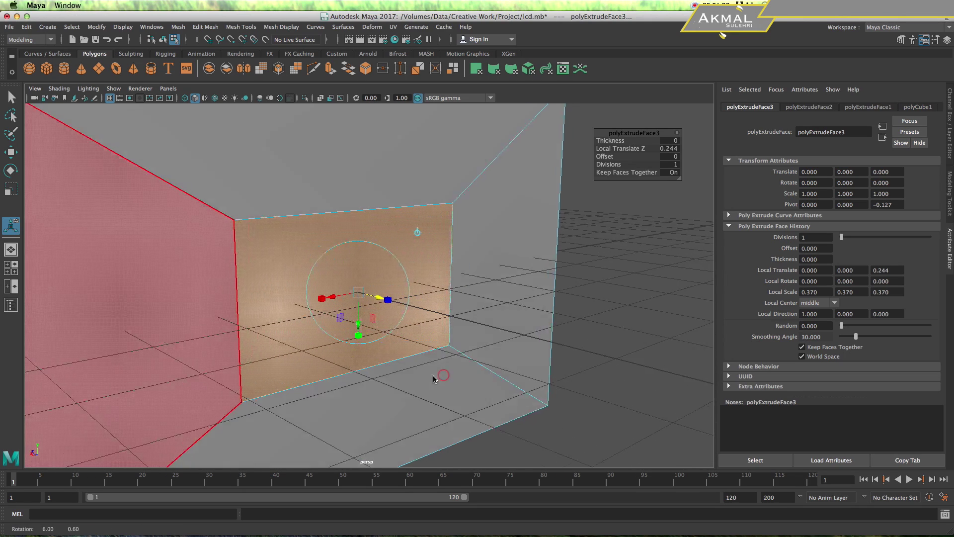
right_click_drag(422, 252, 425, 282, "shift")
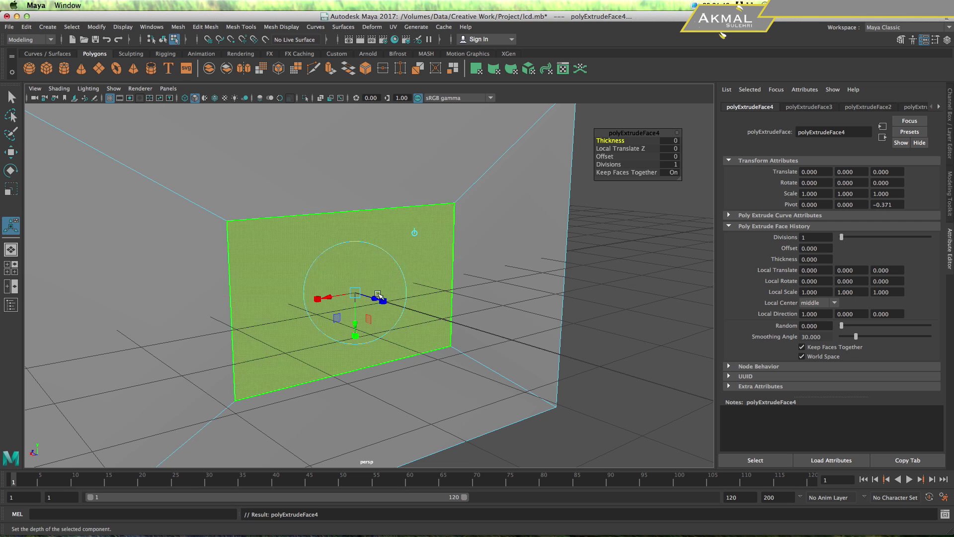
Shrink the new extrusion into a narrow strip at scale 0.301 × 0.104
left_click(383, 302)
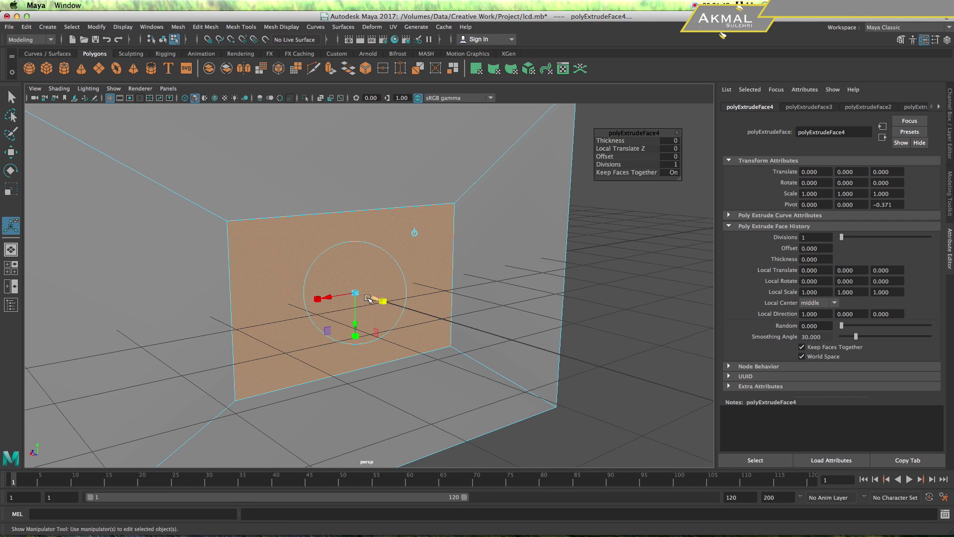
mouse_move(356, 296)
left_mouse_down()
mouse_move(343, 299)
mouse_move(411, 328)
left_mouse_up()
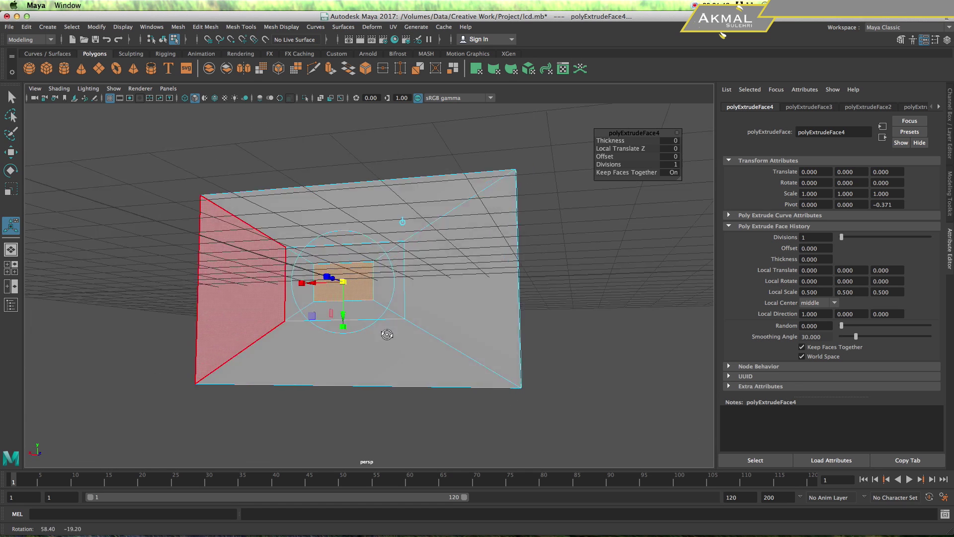
key("f")
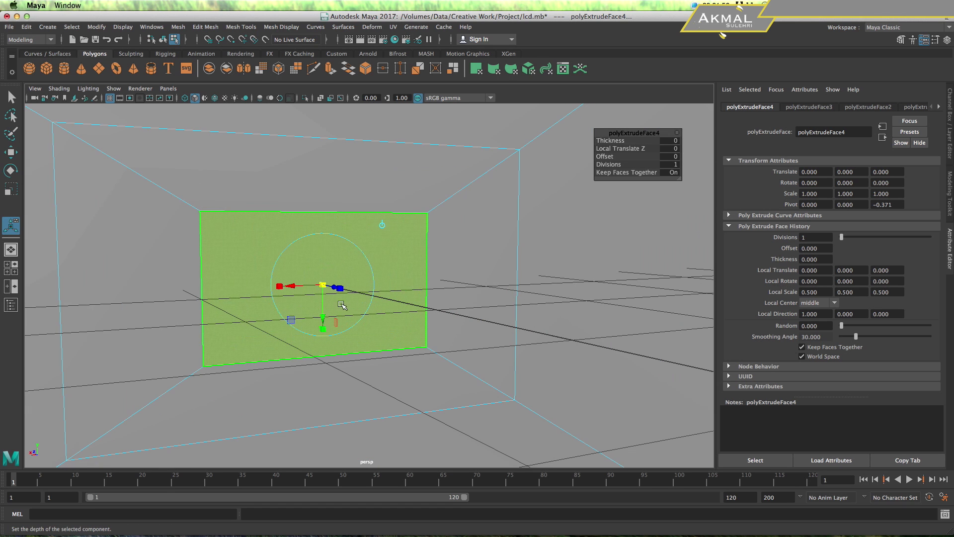
left_click_drag(324, 328, 330, 296)
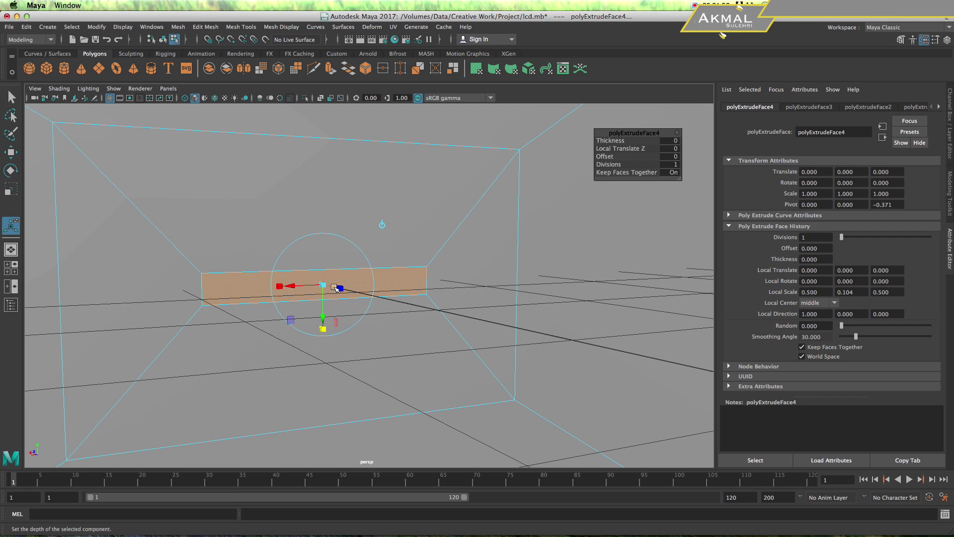
left_click_drag(283, 288, 297, 284)
Frame the whole monitor body, orbit around it, and extrude the strip face
key("a")
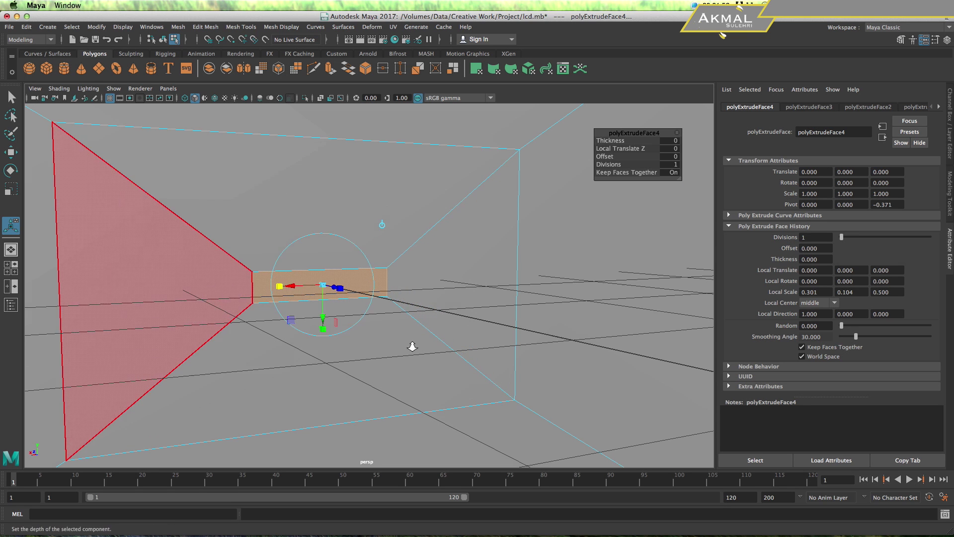
left_click_drag(440, 368, 439, 367, "alt")
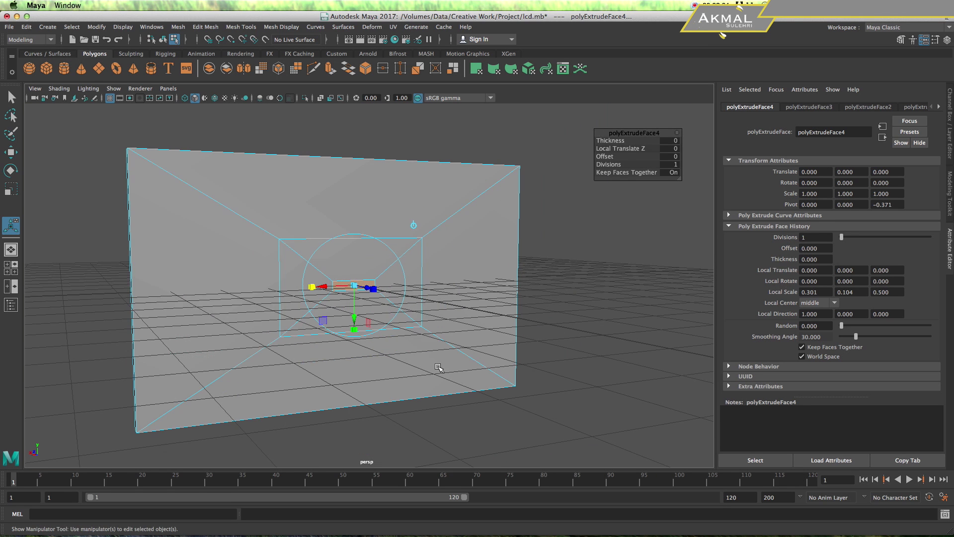
scroll(401, 361, "up", 5)
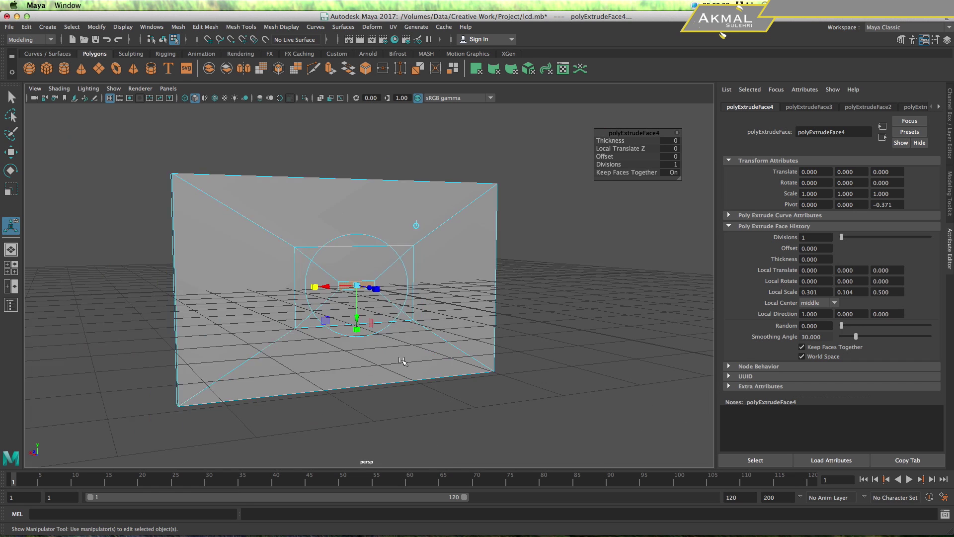
right_click_drag(362, 289, 321, 308, "shift")
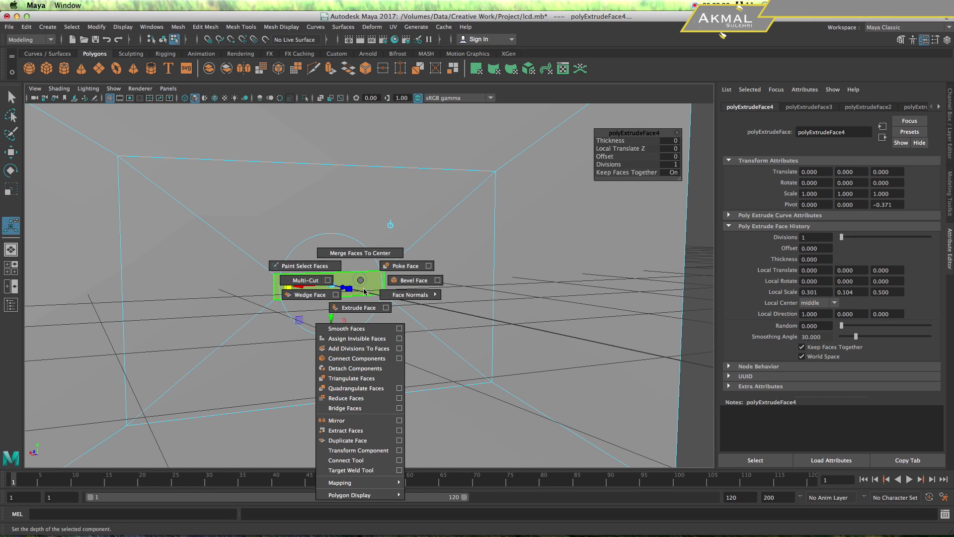
Pull the strip out 0.188, then extrude 0.181 more to form the neck block
mouse_move(381, 361)
left_mouse_down("alt")
mouse_move(433, 298)
mouse_move(466, 295)
left_mouse_up("alt")
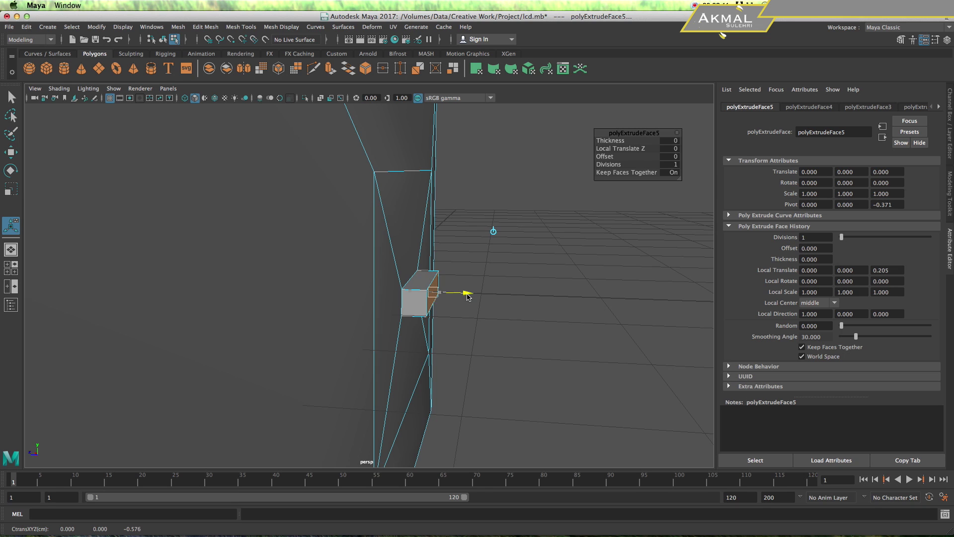
right_click_drag(465, 297, 450, 312, "shift")
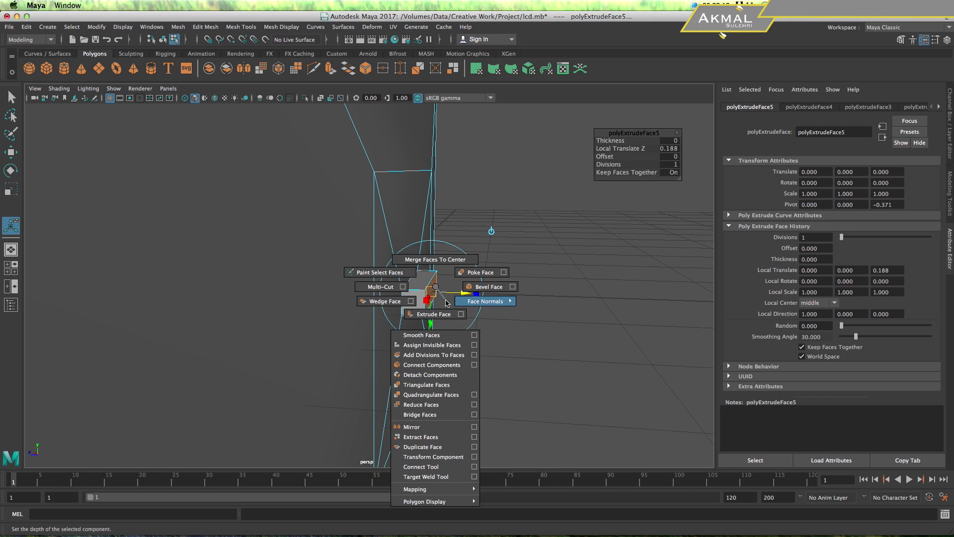
left_click_drag(454, 299, 473, 294)
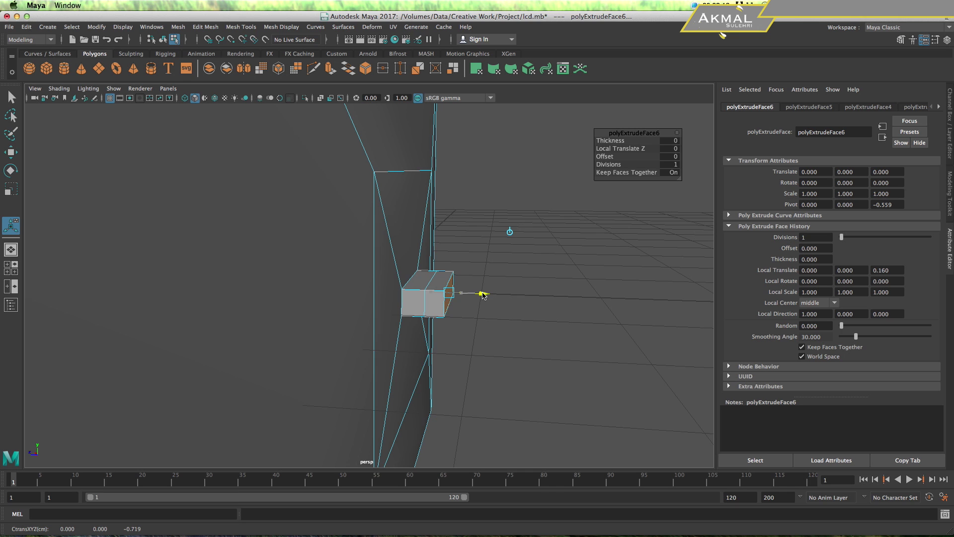
left_click_drag(485, 295, 485, 294)
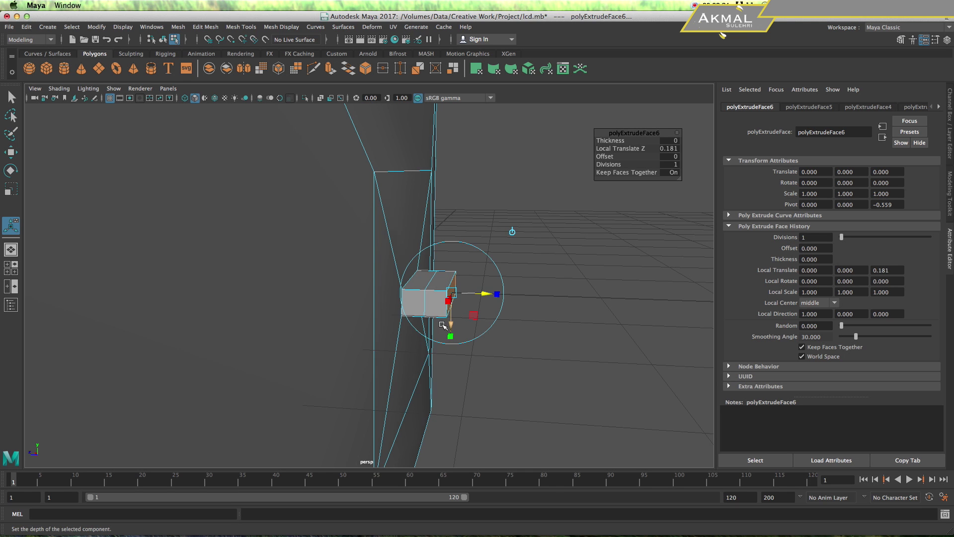
left_click_drag(432, 364, 450, 245, "alt")
left_click(450, 244)
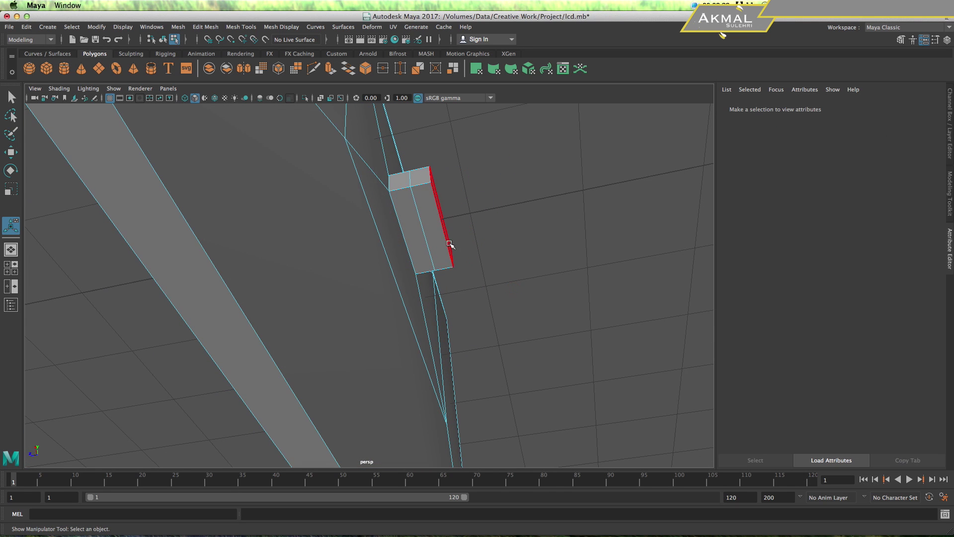
Extrude the block's lower face 3.731 downward into a long vertical stand post
left_click(436, 229)
right_click_drag(436, 228, 427, 196, "shift")
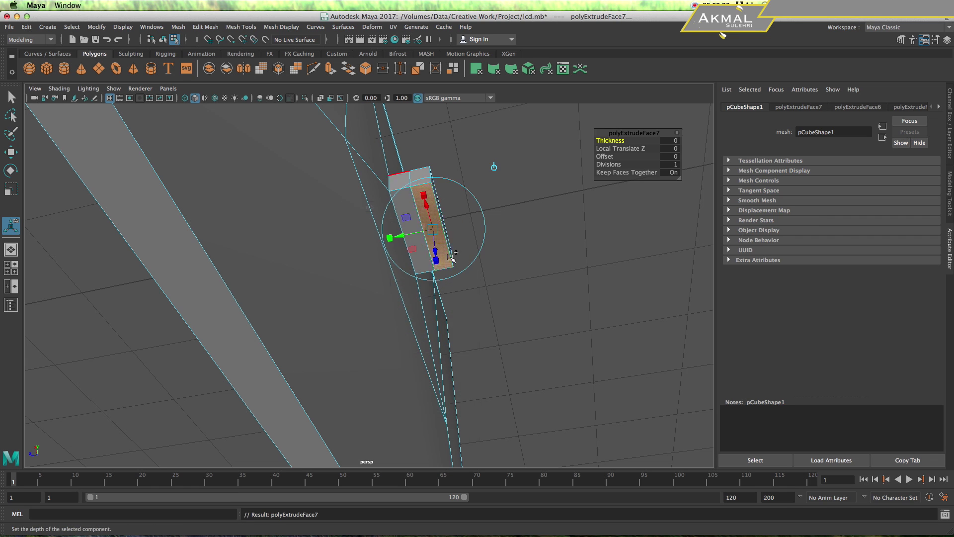
mouse_move(436, 250)
left_mouse_down()
mouse_move(486, 385)
mouse_move(457, 406)
left_mouse_up()
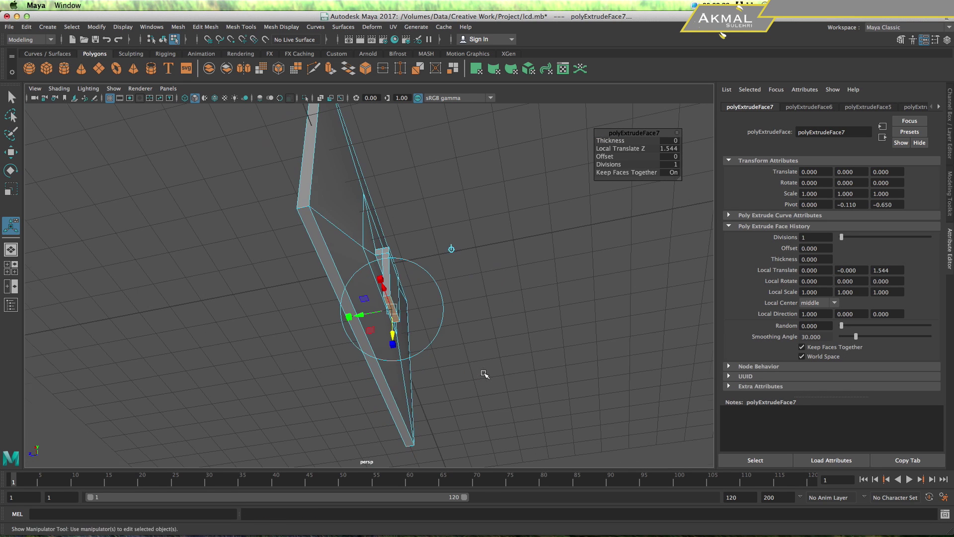
right_click_drag(458, 406, 444, 384, "alt")
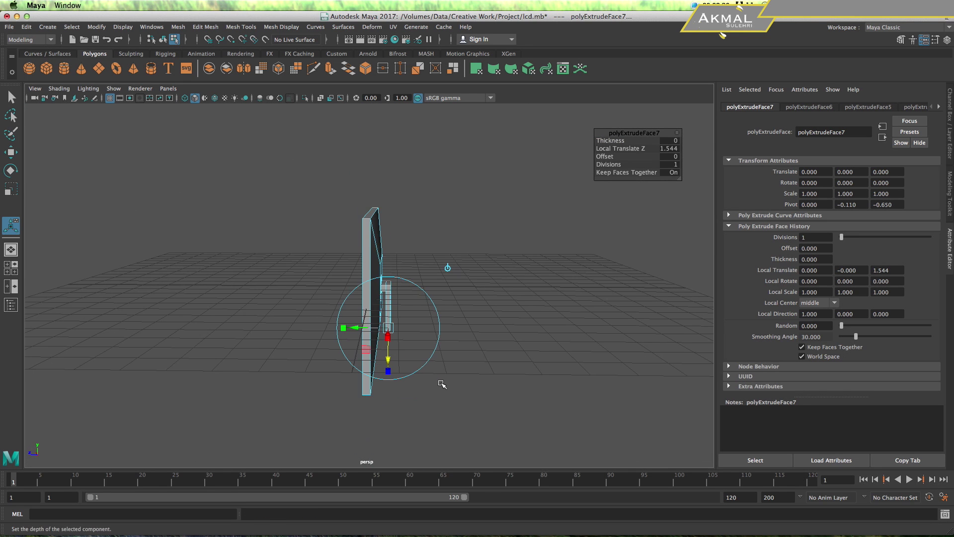
mouse_move(442, 383)
left_mouse_down("alt")
mouse_move(426, 370)
mouse_move(390, 396)
mouse_move(506, 375)
mouse_move(486, 376)
left_mouse_up("alt")
mouse_move(388, 403)
left_mouse_down()
mouse_move(389, 412)
mouse_move(446, 374)
left_mouse_up()
Check the neck in the four-view layout, then return to the perspective view
key("space")
key("space")
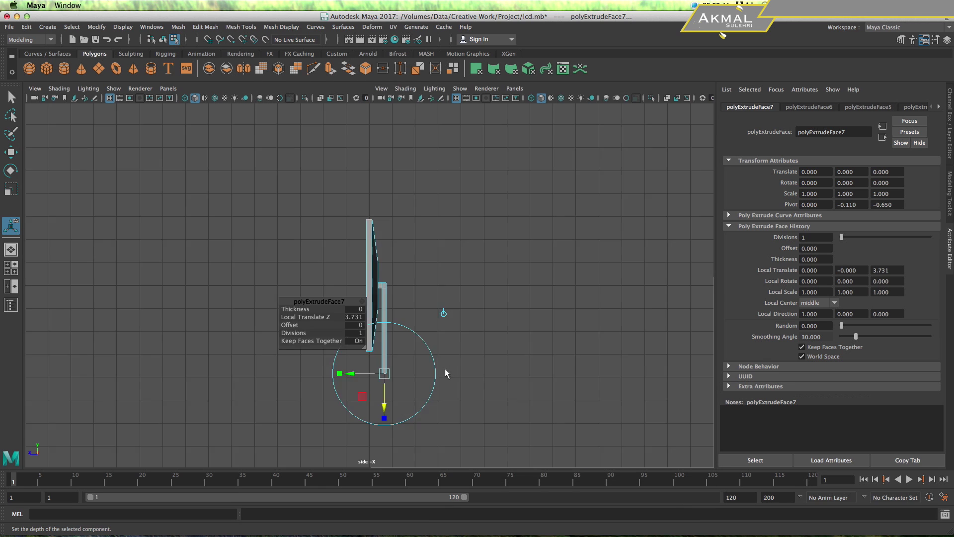
middle_click_drag(412, 348, 474, 300, "alt")
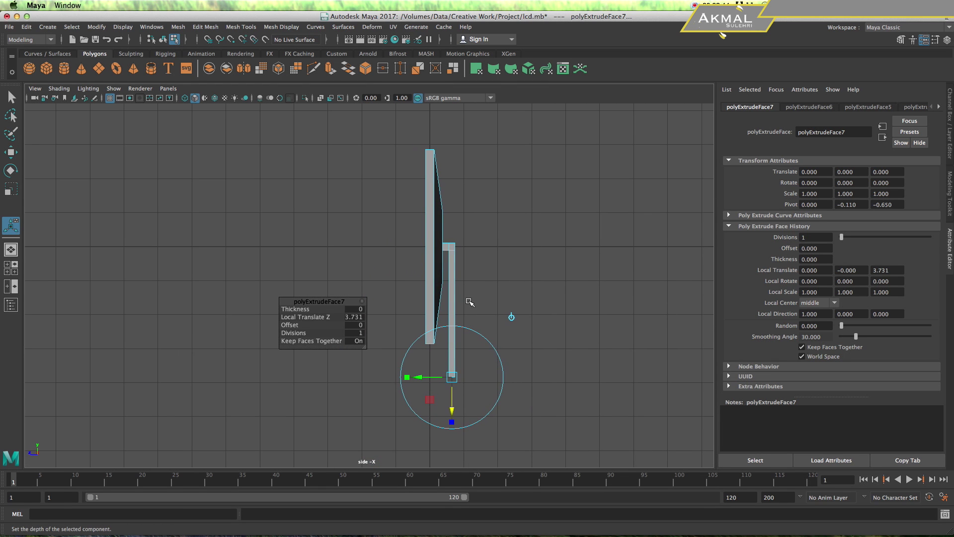
key("space")
key("space")
middle_click_drag(461, 279, 522, 203, "alt")
right_click(443, 353, "shift")
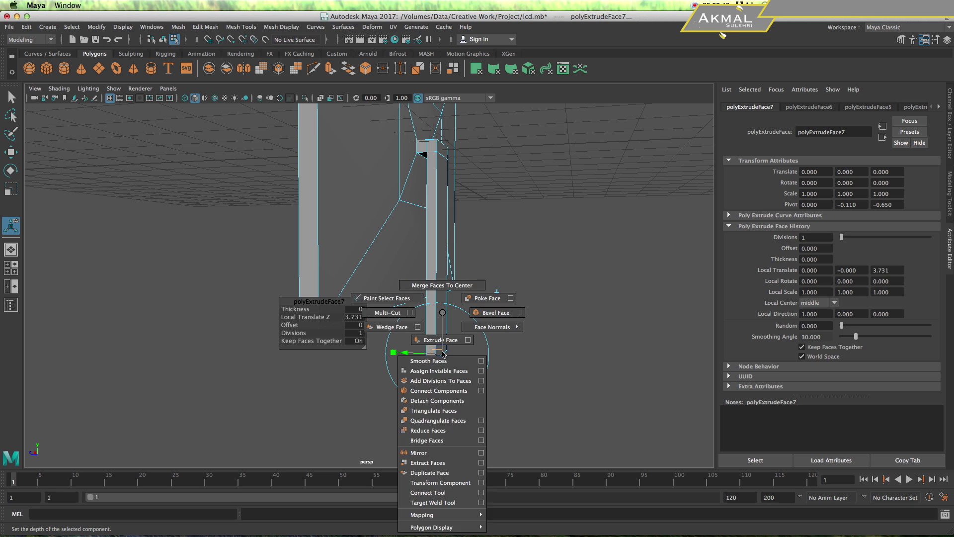
Add a short 0.171 extrusion at the neck's bottom end and select its bottom face
left_click(442, 343)
left_click_drag(435, 384, 436, 391)
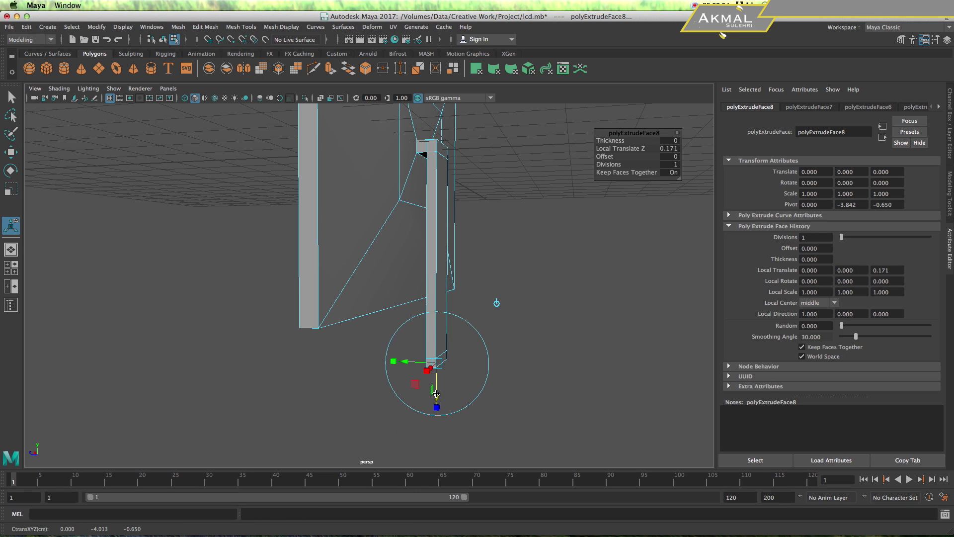
left_click(530, 318)
mouse_move(551, 320)
left_mouse_down("alt")
mouse_move(600, 352)
mouse_move(507, 360)
mouse_move(454, 379)
mouse_move(605, 392)
mouse_move(518, 391)
left_mouse_up("alt")
left_click(523, 393)
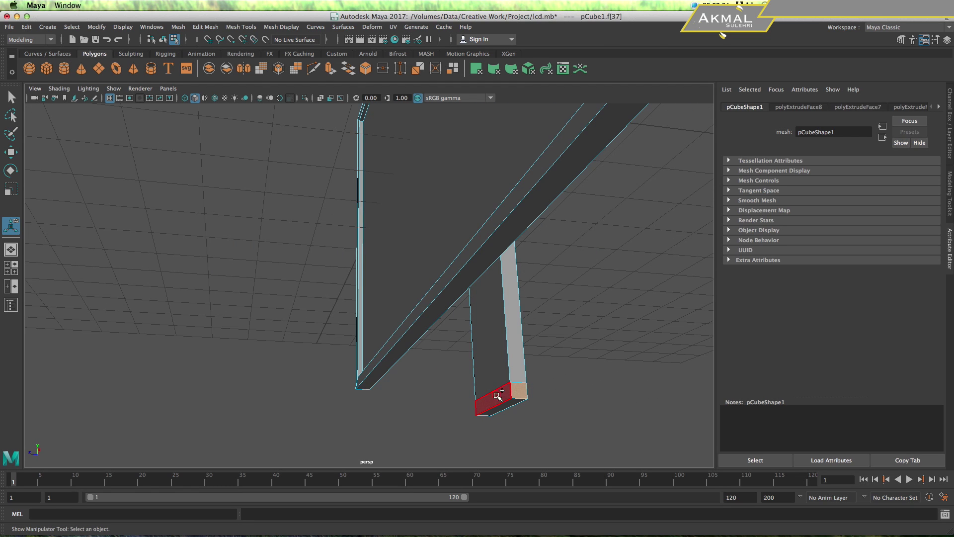
Extrude the neck's bottom face 1.499 and widen it to 3.413 into a flat foot
mouse_move(577, 399)
left_mouse_down("alt")
mouse_move(521, 402)
mouse_move(473, 390)
mouse_move(450, 371)
left_mouse_up("alt")
right_click_drag(447, 312, 464, 343, "shift")
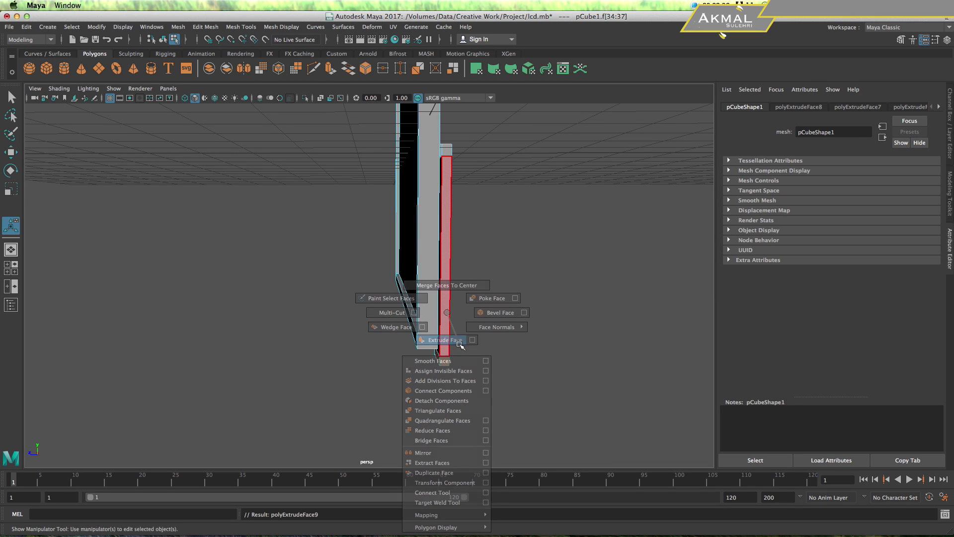
mouse_move(388, 355)
left_mouse_down()
mouse_move(323, 359)
mouse_move(589, 397)
left_mouse_up()
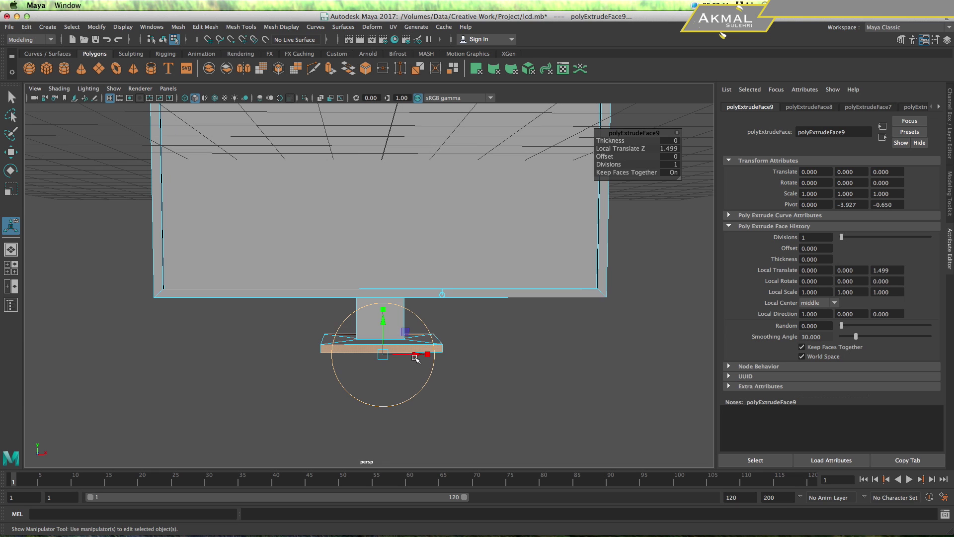
left_click_drag(421, 356, 487, 361)
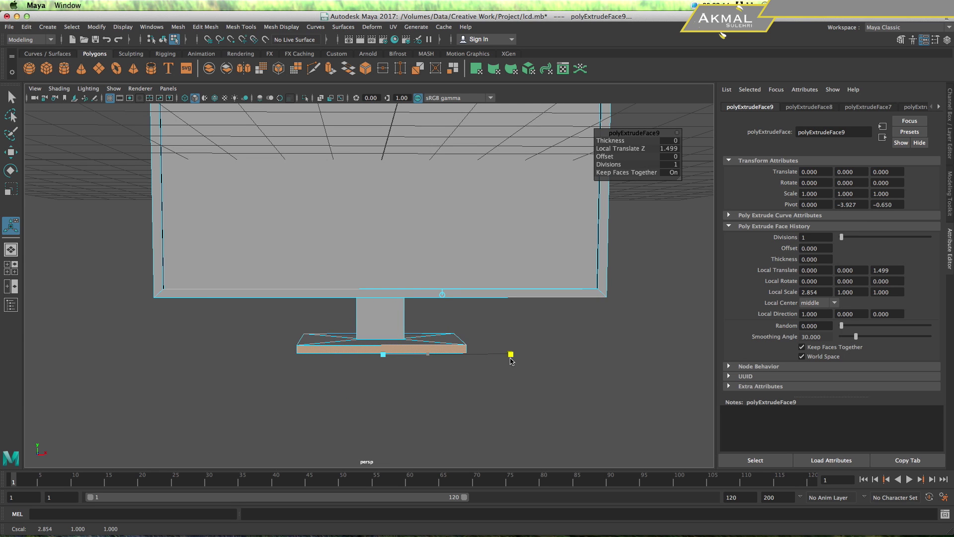
left_click_drag(534, 362, 538, 363)
left_click_drag(448, 392, 403, 393, "alt")
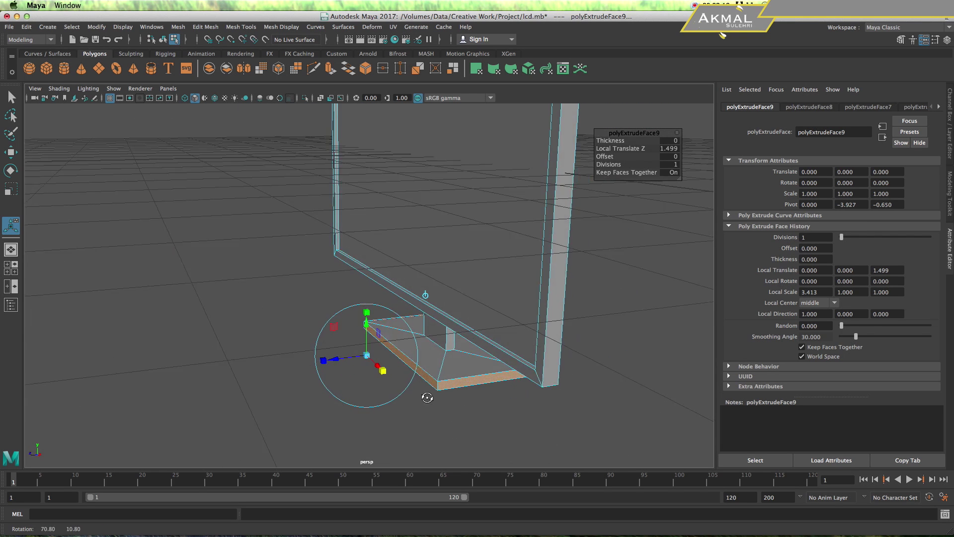
right_click_drag(454, 241, 489, 233)
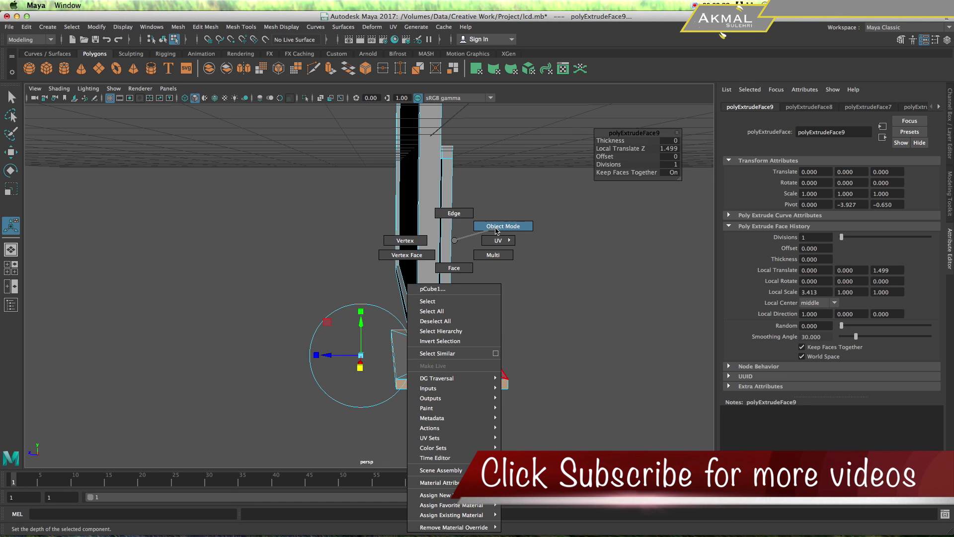
left_click(570, 250)
mouse_move(463, 352)
left_mouse_down("alt")
mouse_move(454, 298)
mouse_move(507, 245)
mouse_move(614, 258)
mouse_move(417, 234)
mouse_move(437, 240)
mouse_move(411, 195)
mouse_move(428, 228)
left_mouse_up("alt")
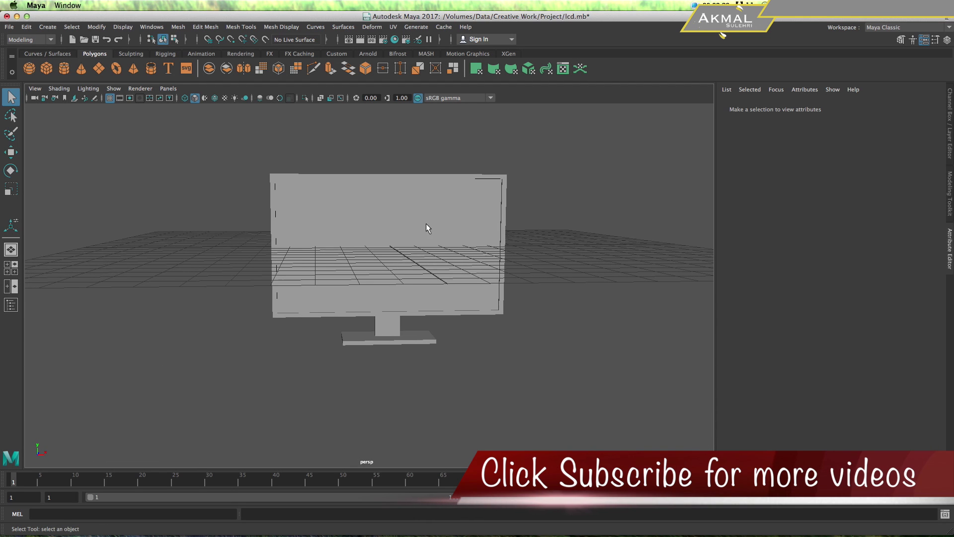
In face mode, select every monitor face except the screen
left_click(399, 212)
right_click_drag(399, 212, 401, 239)
left_click(388, 231)
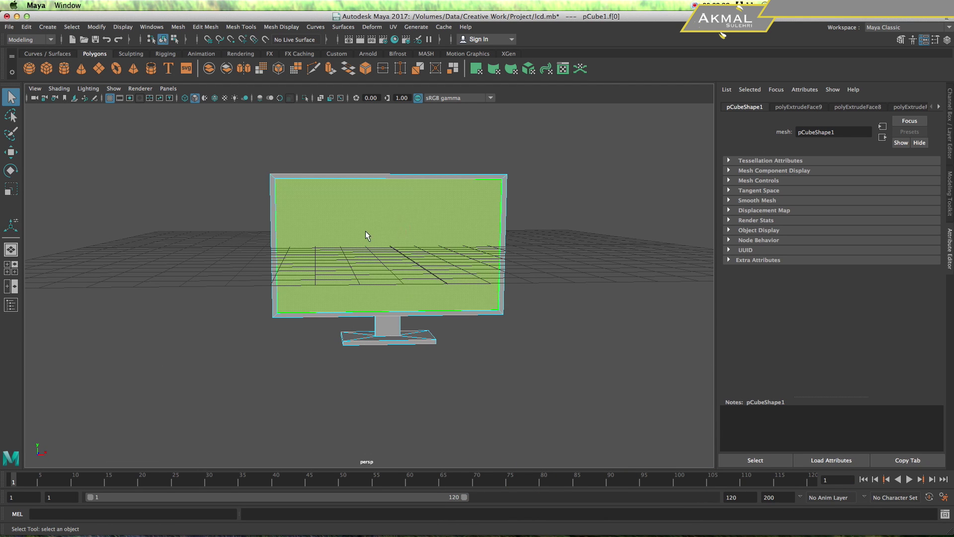
left_click_drag(238, 148, 542, 377, "shift")
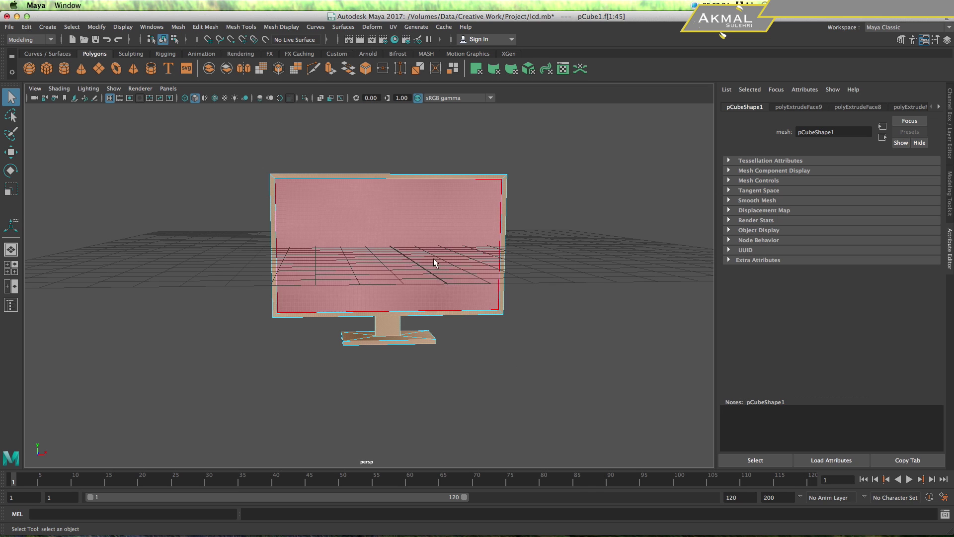
Assign a new Blinn material to those faces and set its Color to black
right_click_drag(421, 215, 446, 470)
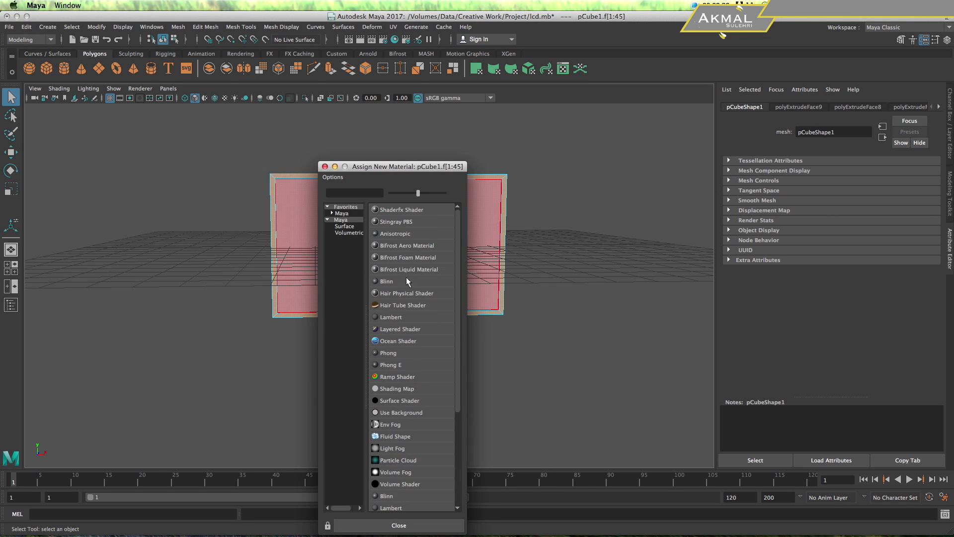
left_click(387, 282)
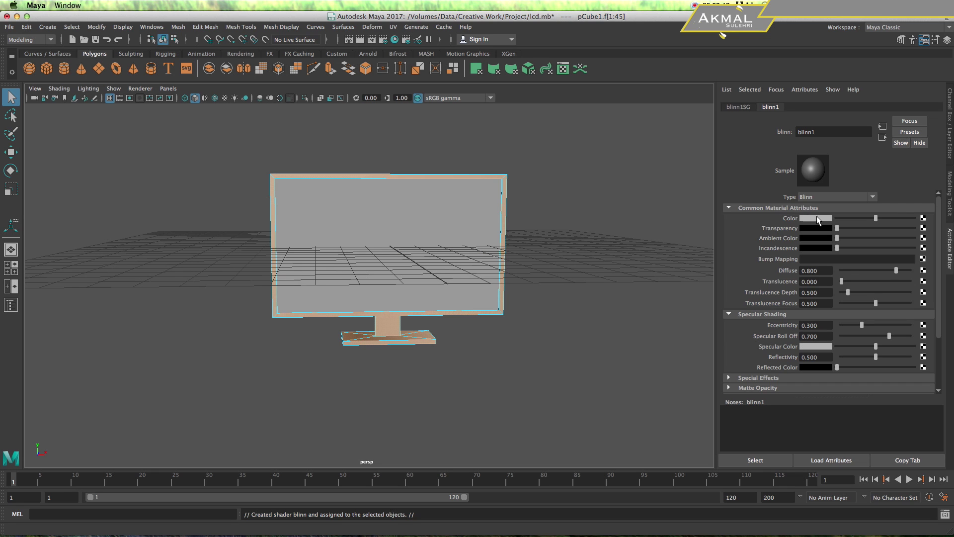
left_click(818, 219)
left_click(836, 197)
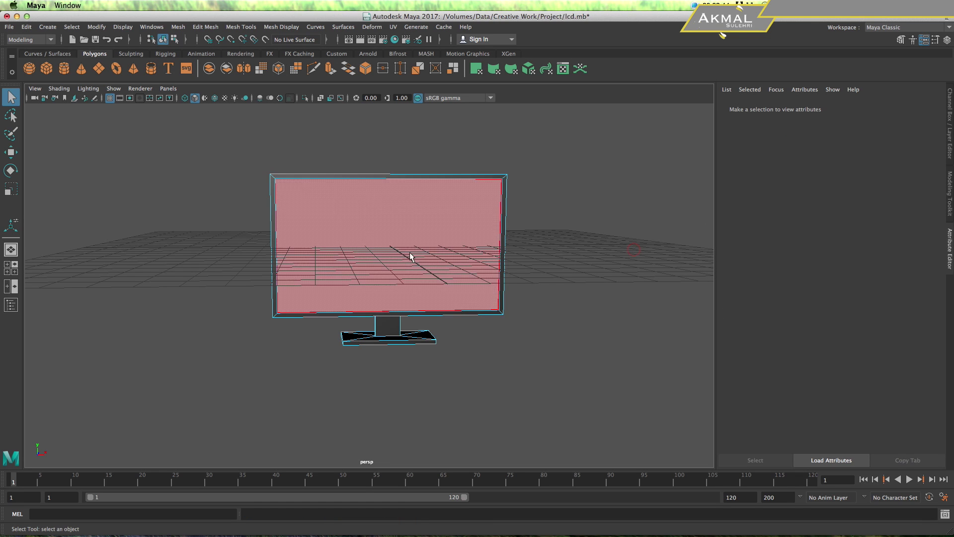
left_click(578, 329)
mouse_move(463, 324)
left_mouse_down("alt")
mouse_move(651, 303)
mouse_move(505, 306)
mouse_move(517, 234)
mouse_move(406, 277)
left_mouse_up("alt")
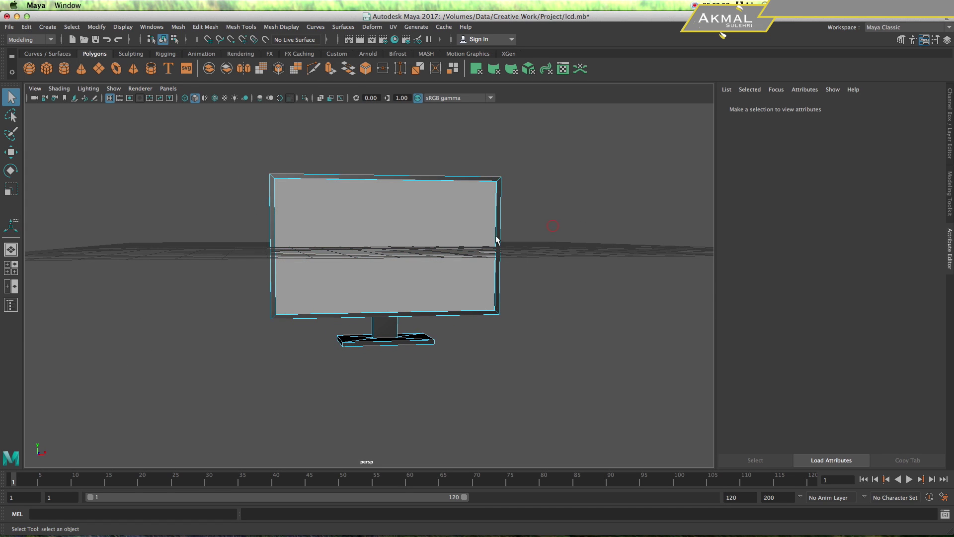
Assign a new Lambert material to the selected screen face
left_click(420, 235)
right_click(418, 213)
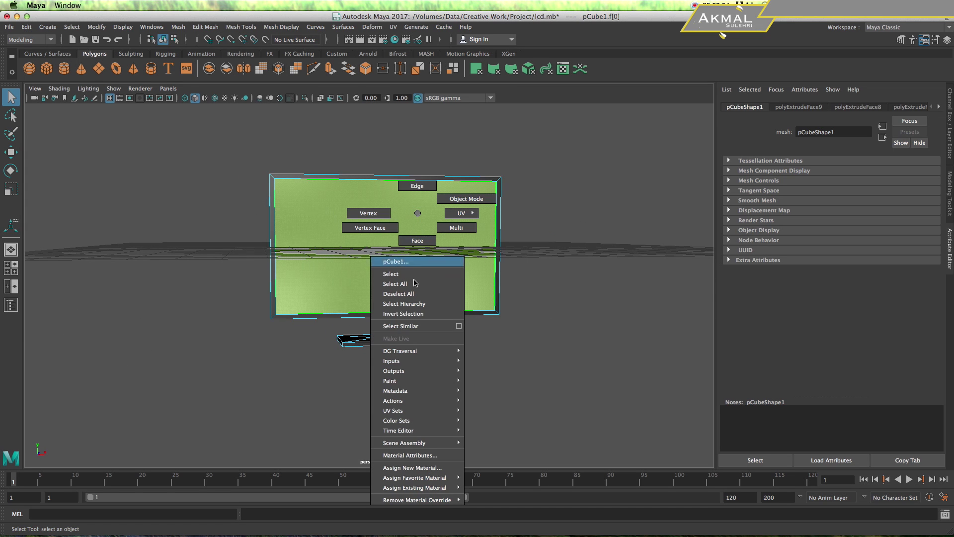
left_click(443, 469)
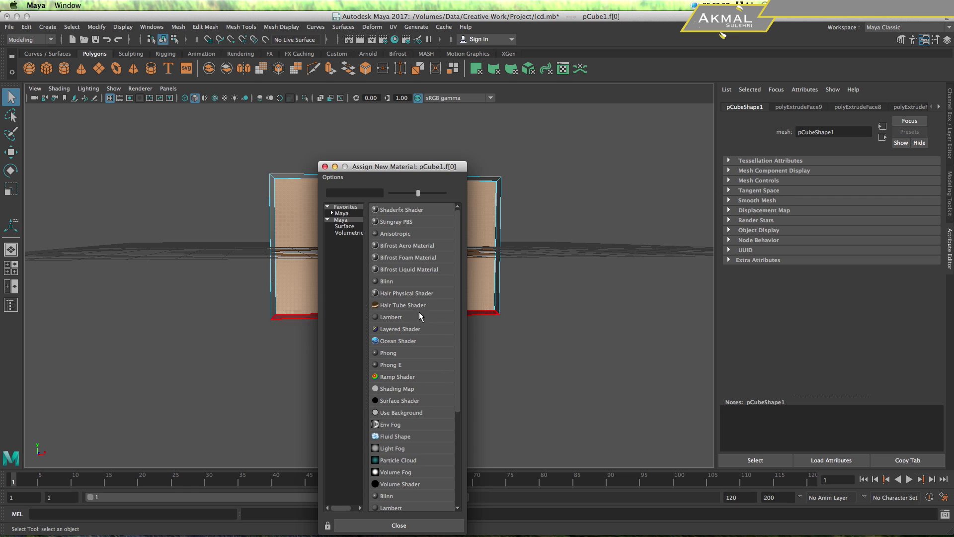
left_click(400, 318)
Map TexRep_DisplayMock-986x900.jpg as the Lambert's colour file texture and show textures in the viewport
left_click(924, 219)
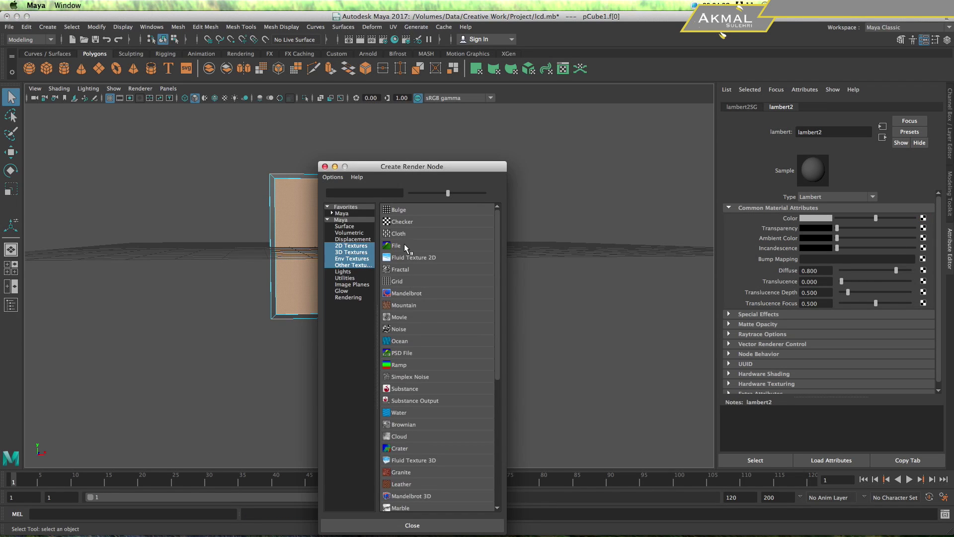
left_click(405, 244)
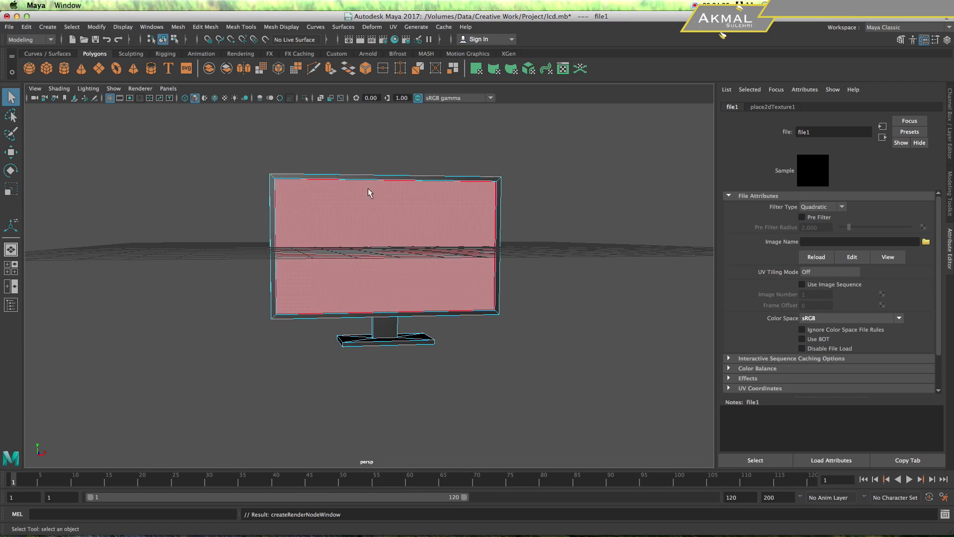
left_click(927, 242)
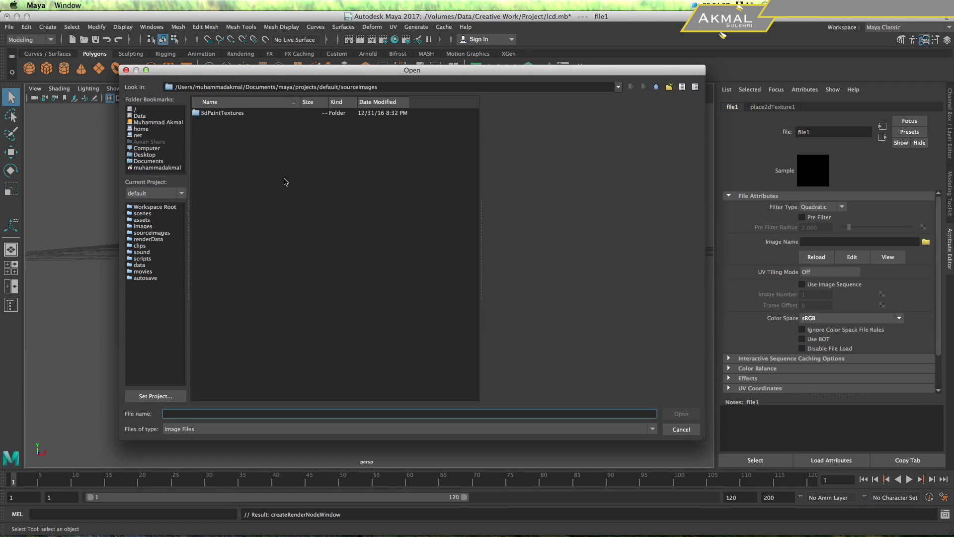
left_click(224, 113)
left_click(681, 413)
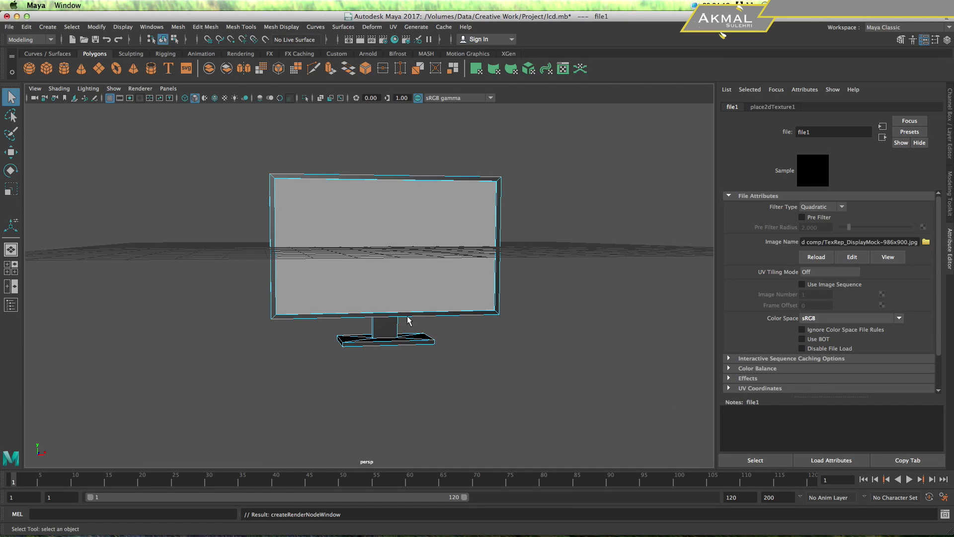
left_click(406, 249)
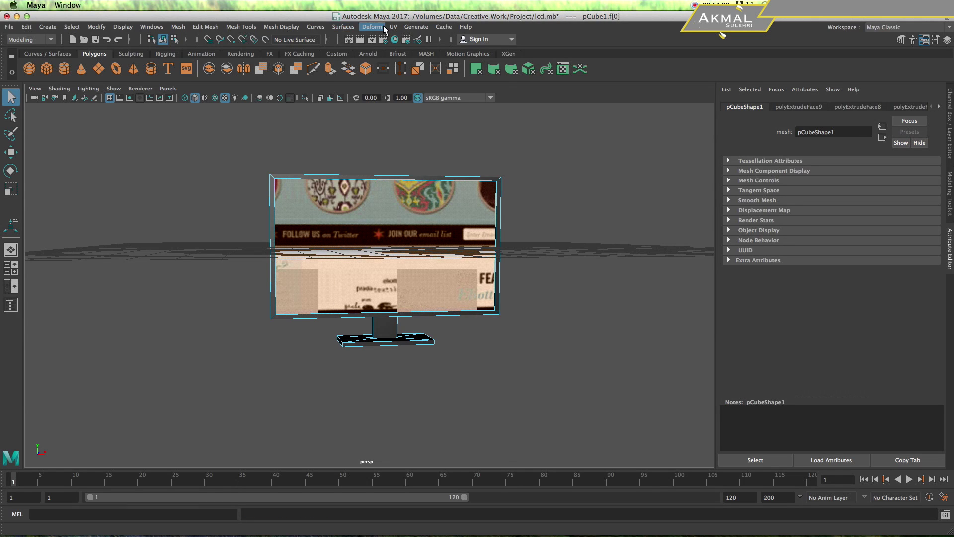
Normalize the screen face's UVs so the screenshot fills it, then return to object mode
left_click(393, 28)
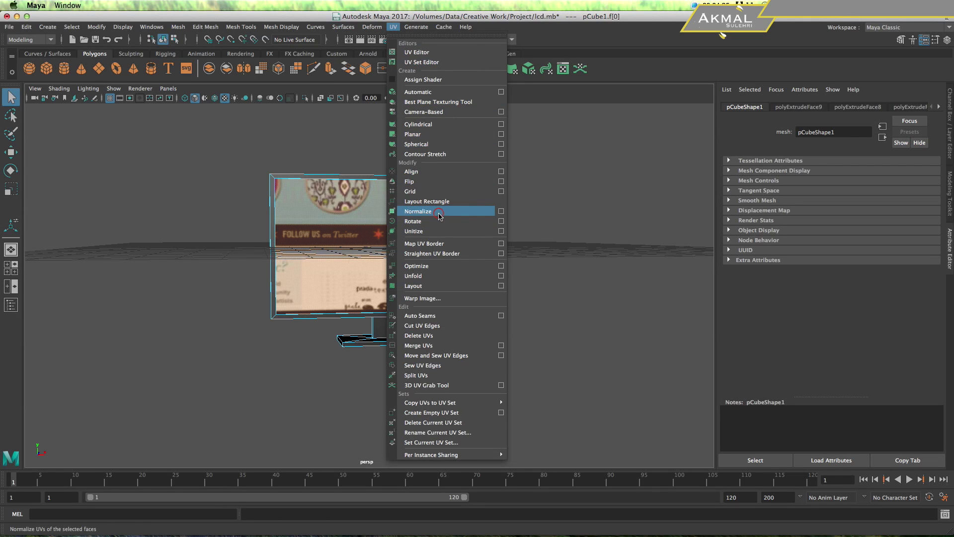
left_click(438, 212)
left_click(570, 224)
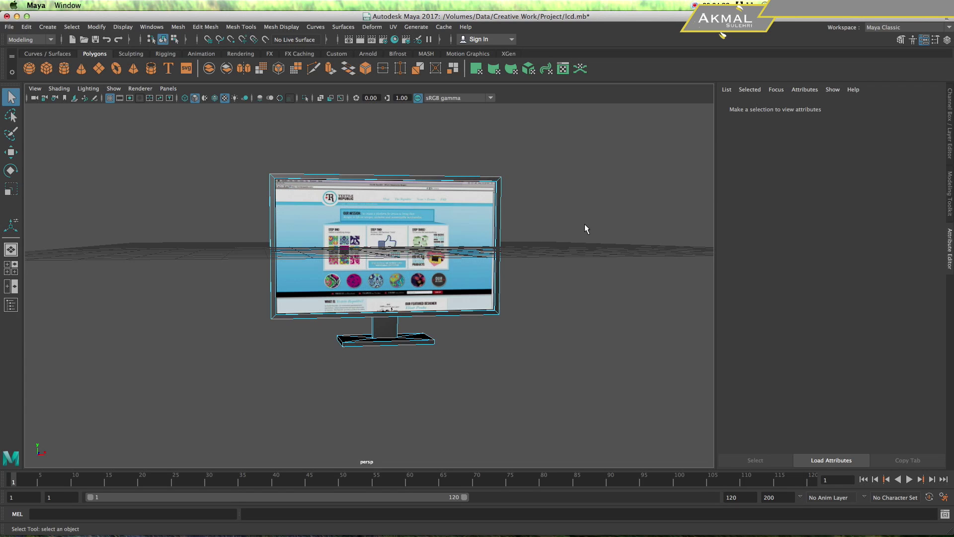
right_click_drag(453, 226, 489, 201)
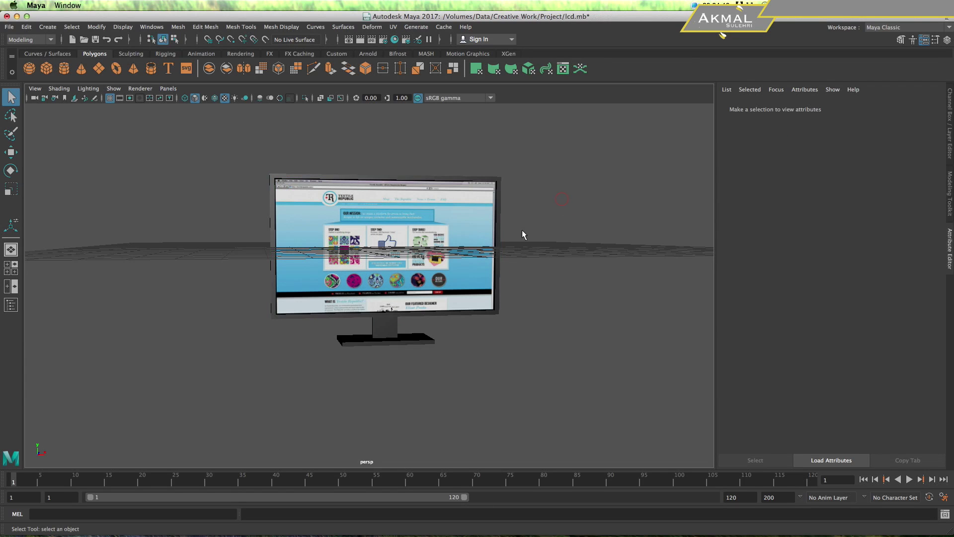
Orbit around the textured monitor to inspect it, then save the scene as lcd.mb
mouse_move(469, 281)
left_mouse_down("alt")
mouse_move(518, 273)
mouse_move(590, 281)
mouse_move(564, 303)
mouse_move(649, 287)
left_mouse_up("alt")
mouse_move(413, 291)
left_mouse_down("alt")
mouse_move(418, 258)
mouse_move(418, 273)
mouse_move(625, 293)
left_mouse_up("alt")
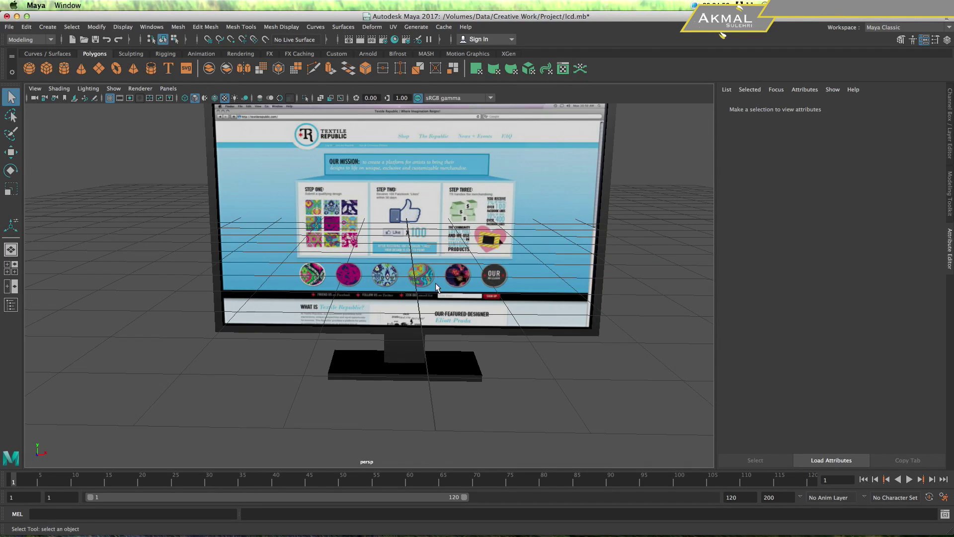
mouse_move(437, 294)
left_mouse_down("alt")
mouse_move(433, 285)
mouse_move(665, 271)
left_mouse_up("alt")
key("w")
key("ctrl+s")
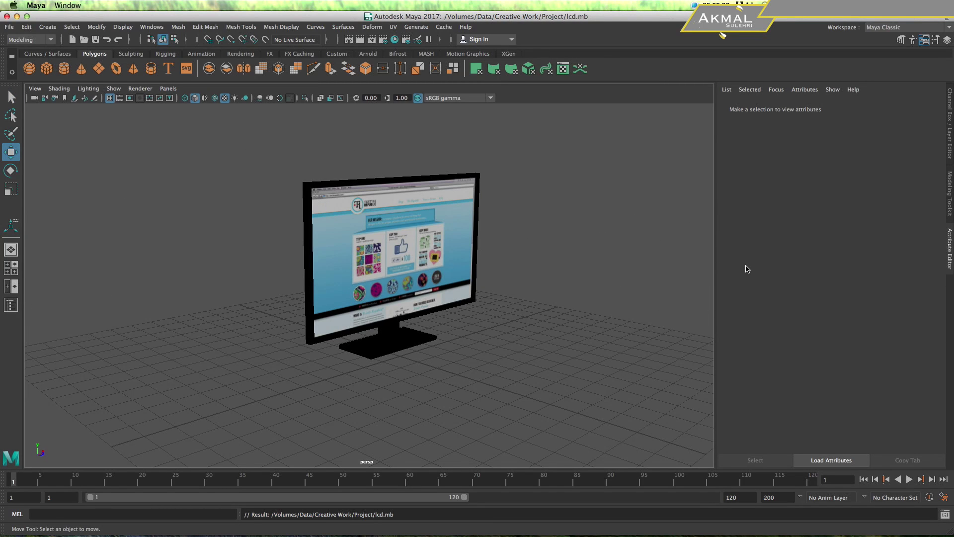